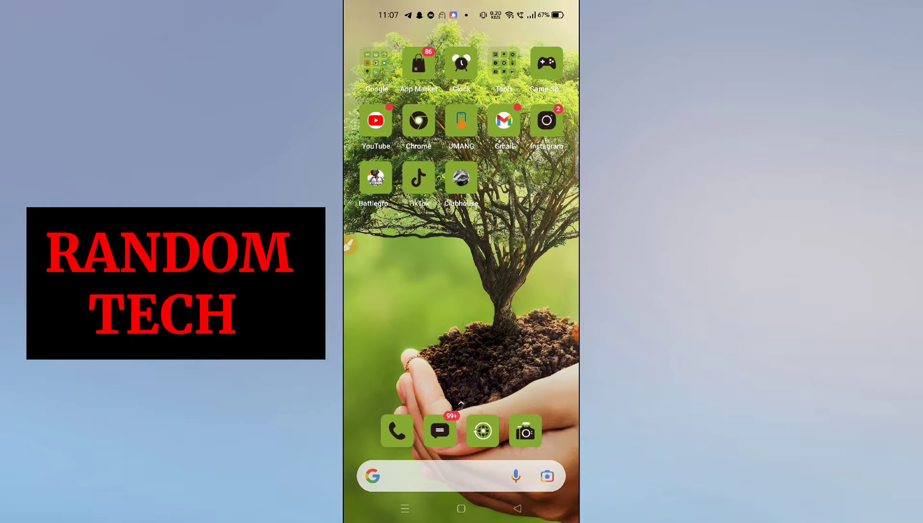
# - Launch Play Store by searching 'pl' in the app drawer
pyautogui.moveTo(462, 375); pyautogui.dragTo(461, 180)
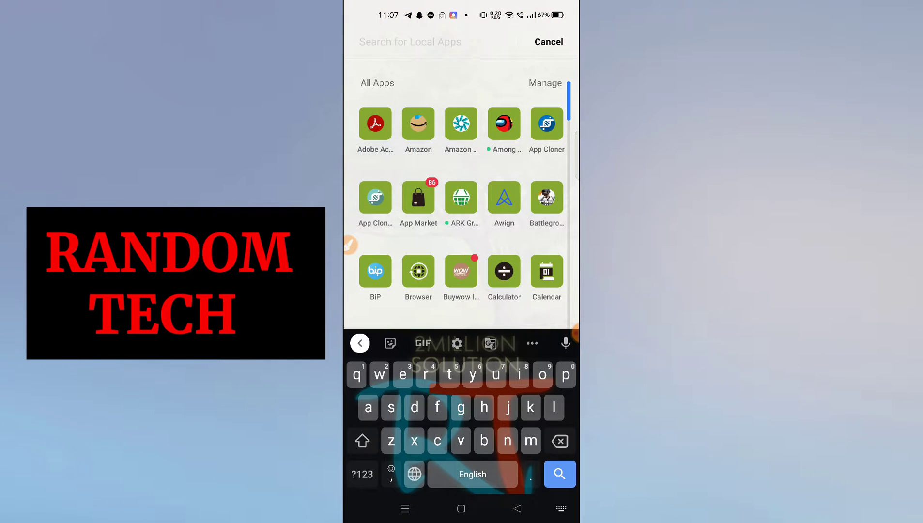
pyautogui.write('pl')
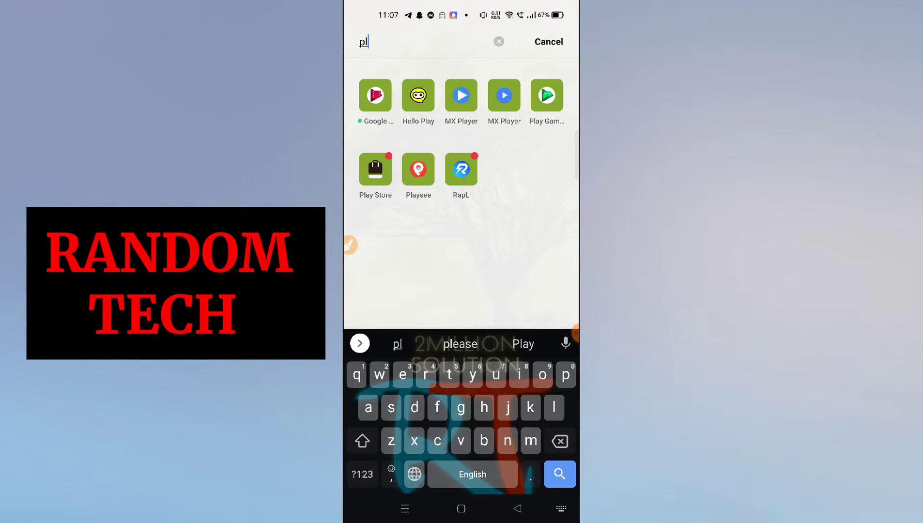
pyautogui.click(375, 170)
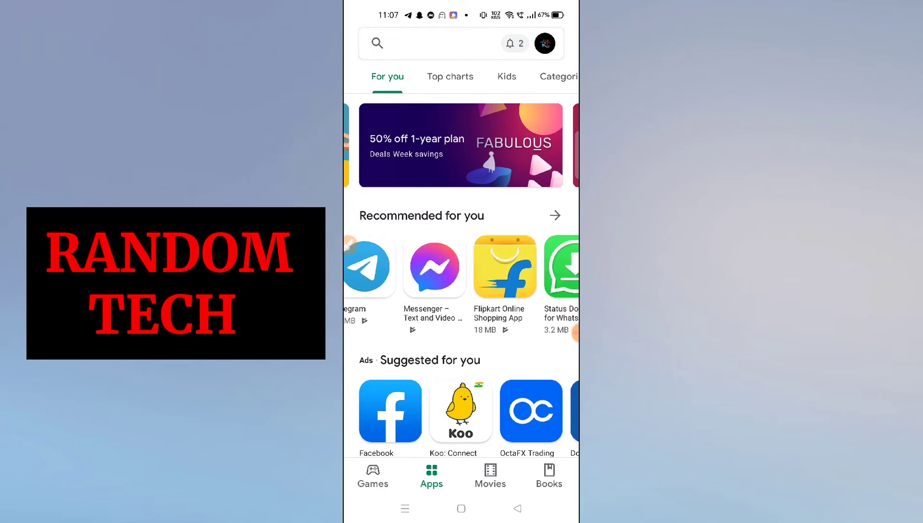
# - Rerun the recent 'instagram' store search and open Instagram's listing showing an available update
pyautogui.click(444, 43)
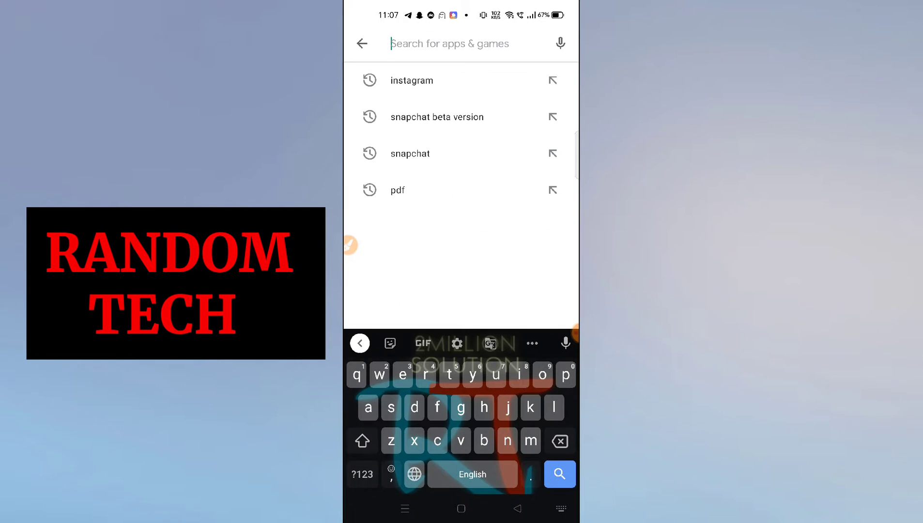
pyautogui.click(412, 80)
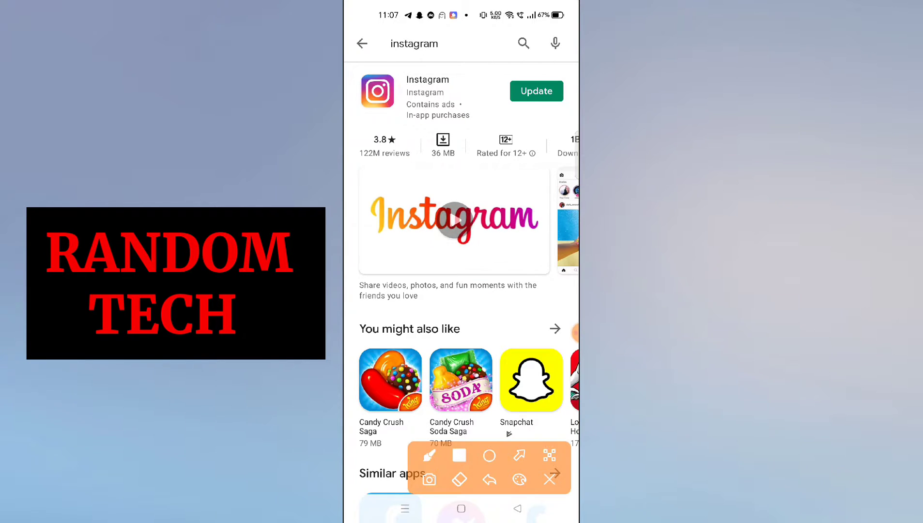
pyautogui.moveTo(497, 71); pyautogui.dragTo(577, 120)
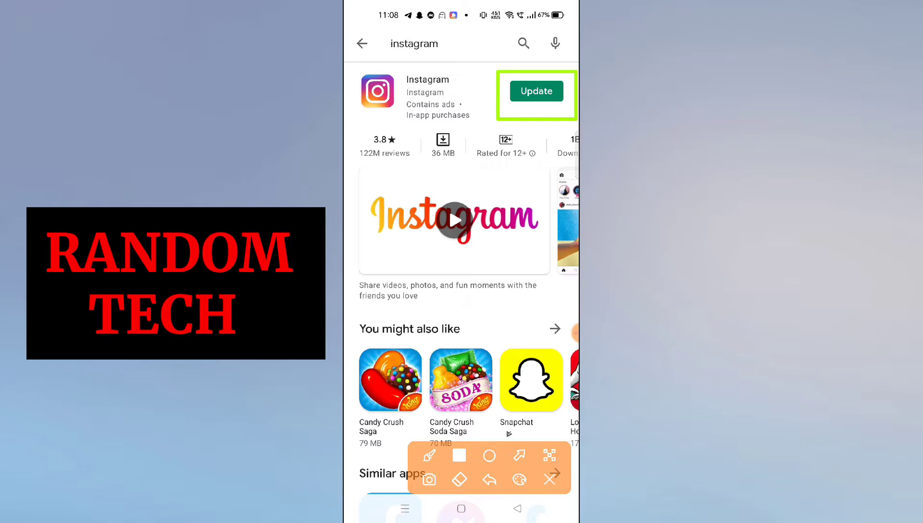
pyautogui.click(550, 479)
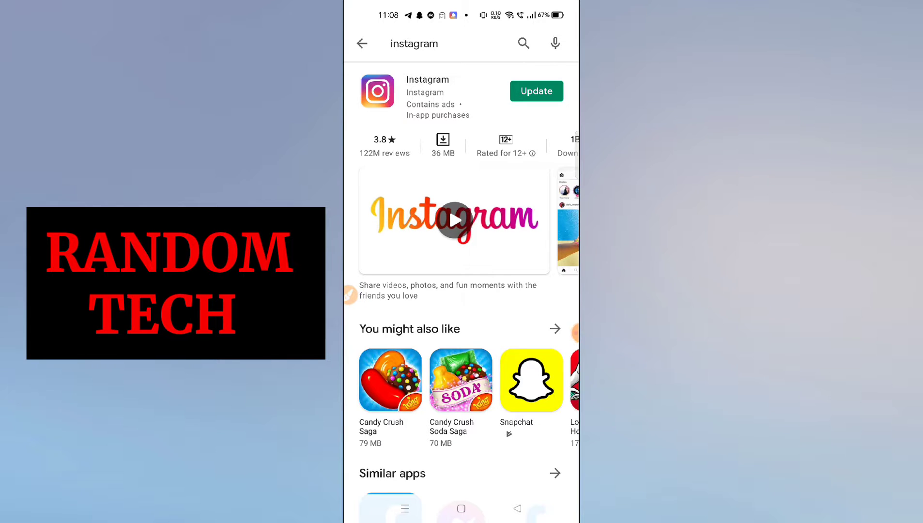
# - Install the Instagram (Beta) update from its details page, then go to the home screen
pyautogui.click(433, 93)
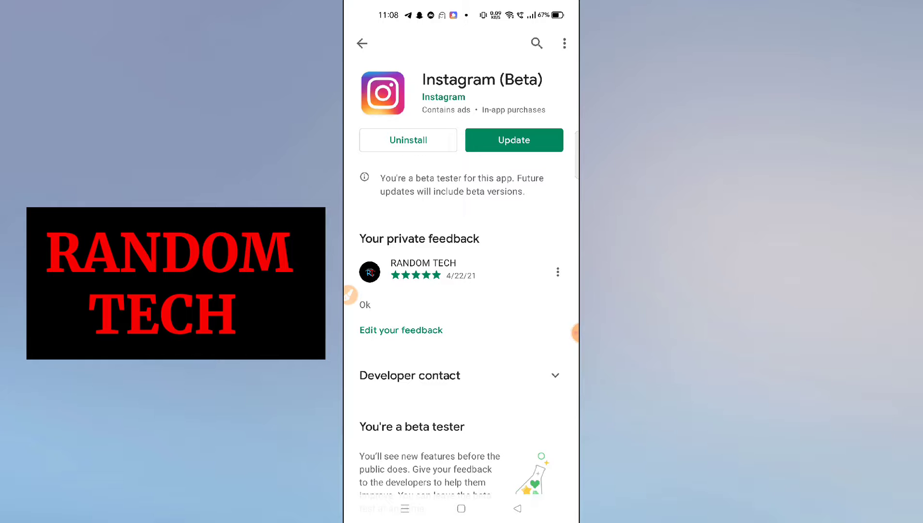
pyautogui.click(349, 294)
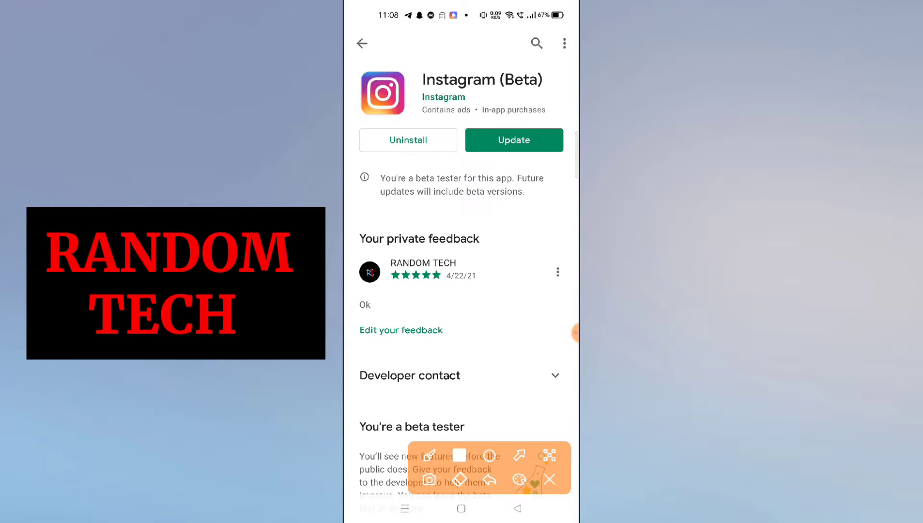
pyautogui.moveTo(459, 118); pyautogui.dragTo(569, 158)
pyautogui.click(550, 479)
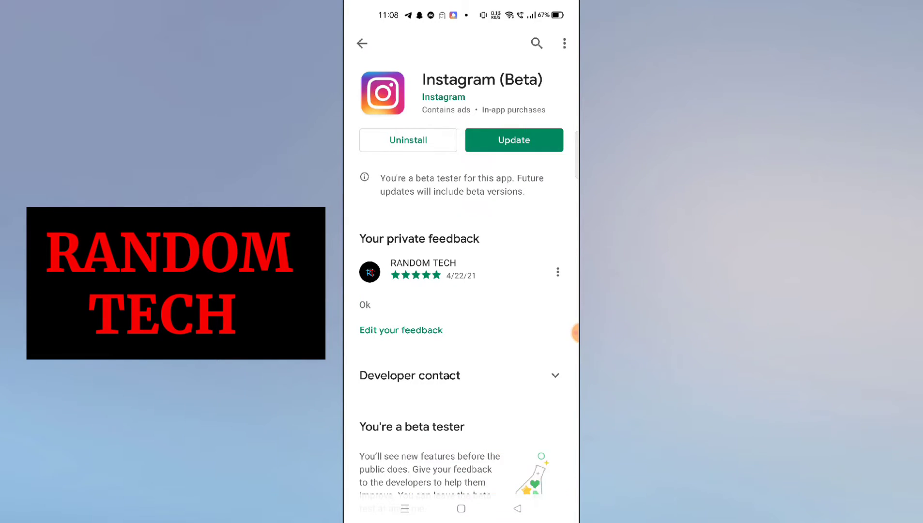
pyautogui.click(514, 140)
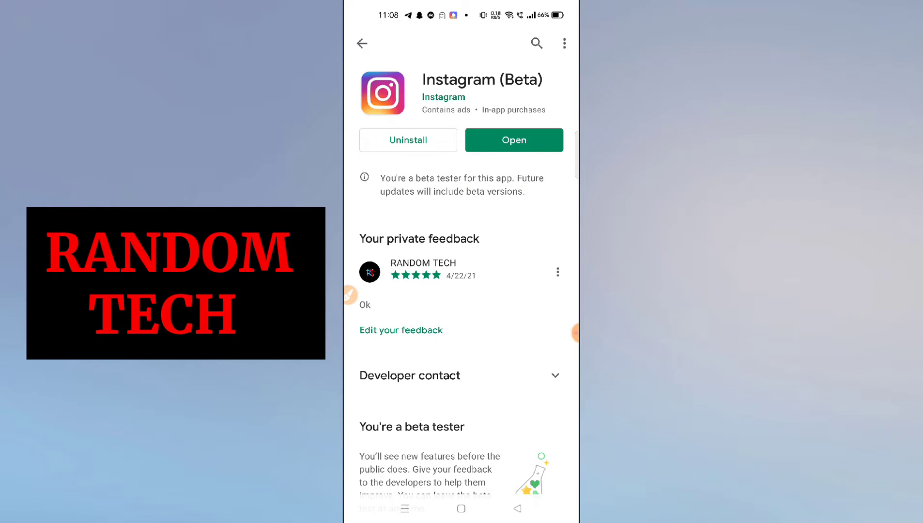
pyautogui.click(461, 508)
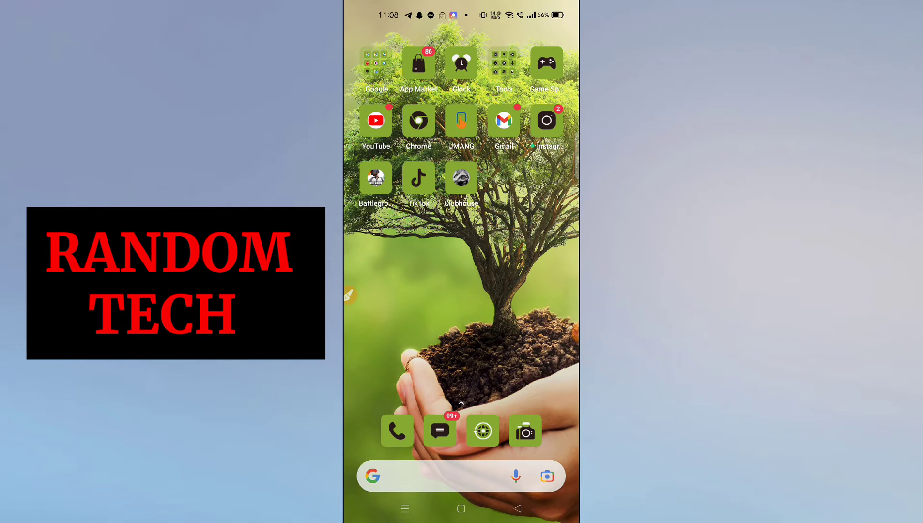
pyautogui.moveTo(461, 361); pyautogui.dragTo(461, 180)
pyautogui.click(410, 41)
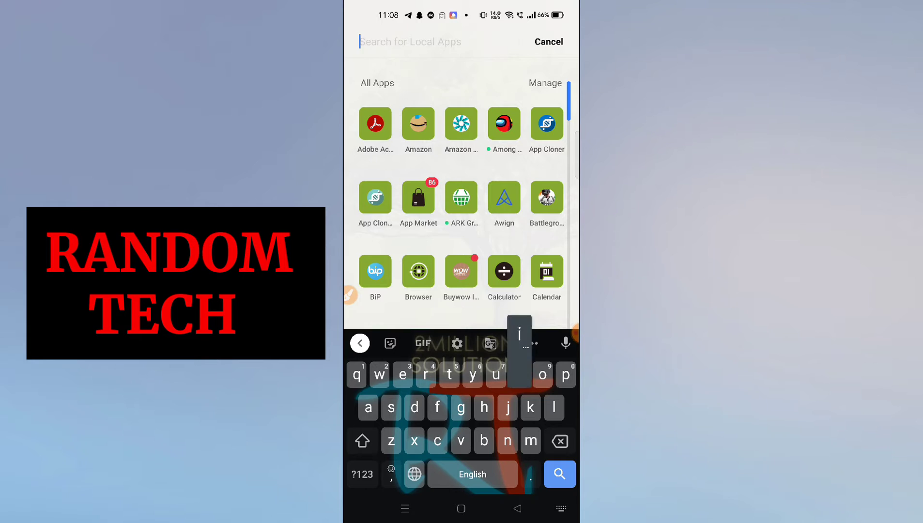
pyautogui.write('ins')
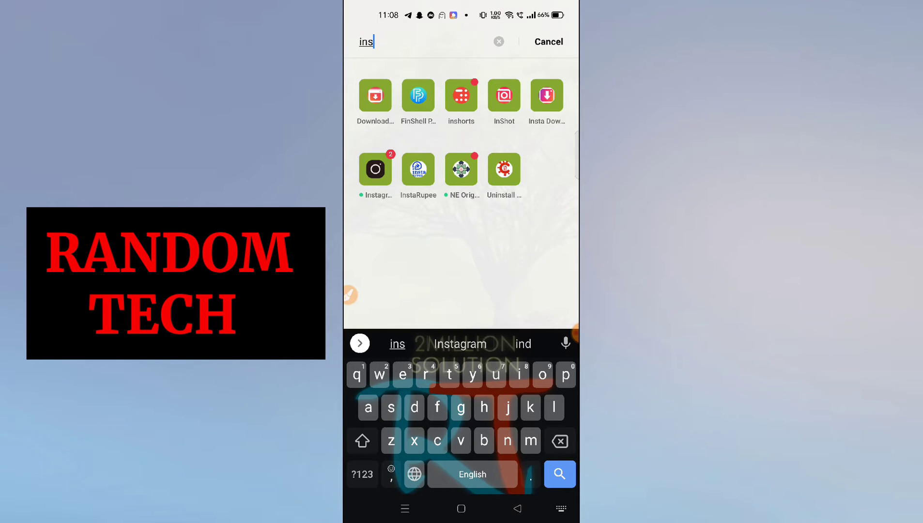
pyautogui.click(375, 169)
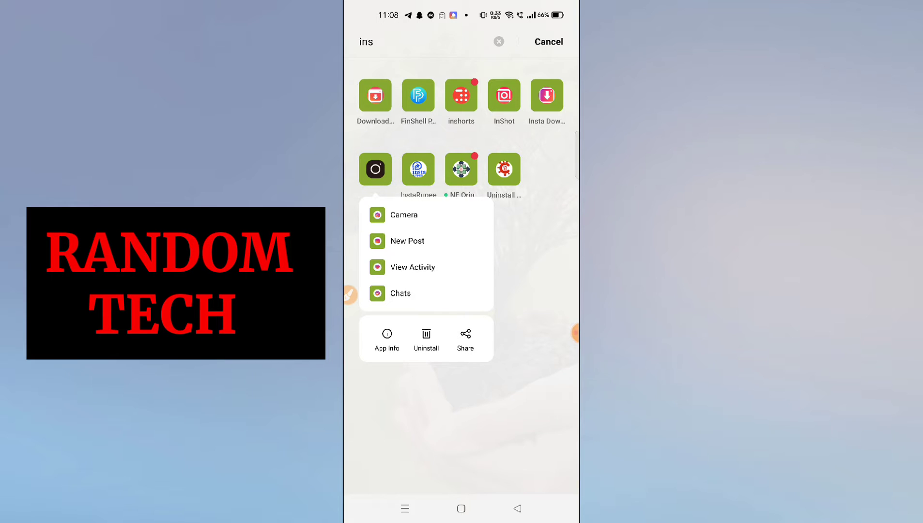
pyautogui.click(350, 294)
pyautogui.click(459, 455)
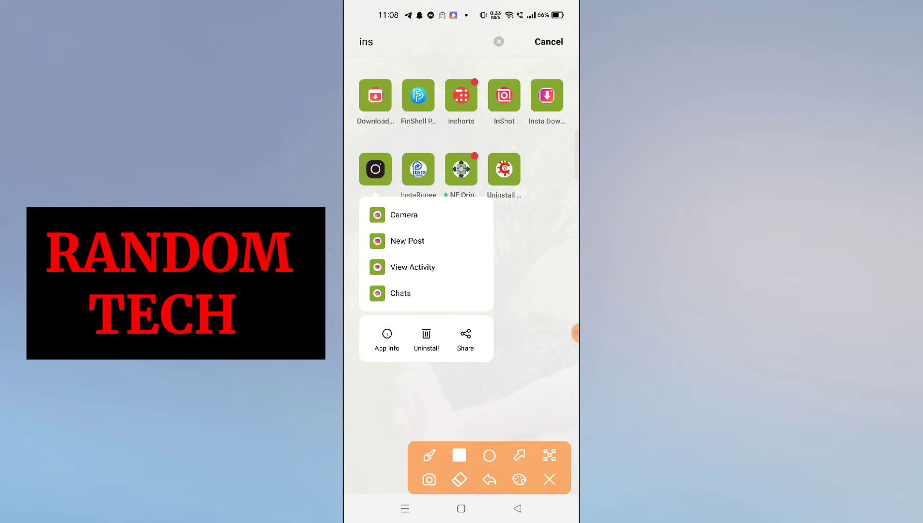
pyautogui.click(519, 479)
pyautogui.click(564, 439)
pyautogui.moveTo(412, 319); pyautogui.dragTo(442, 363)
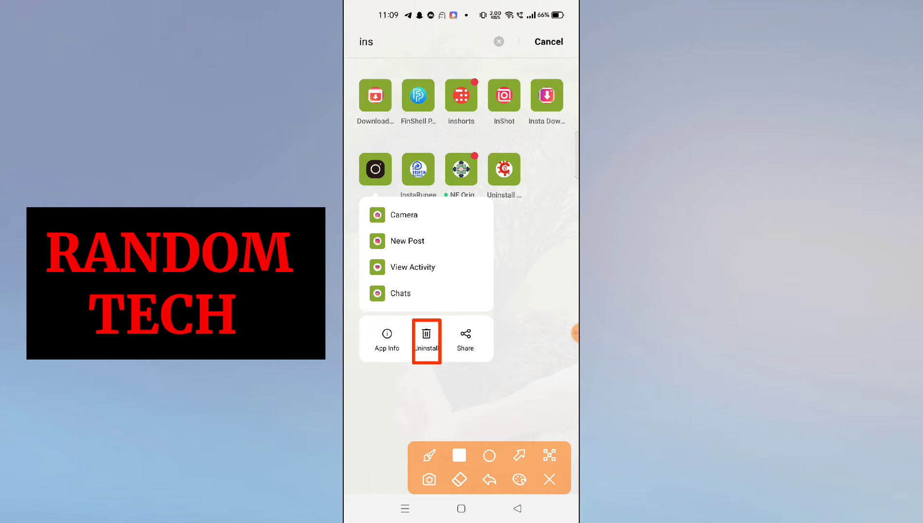
pyautogui.click(550, 479)
pyautogui.click(461, 508)
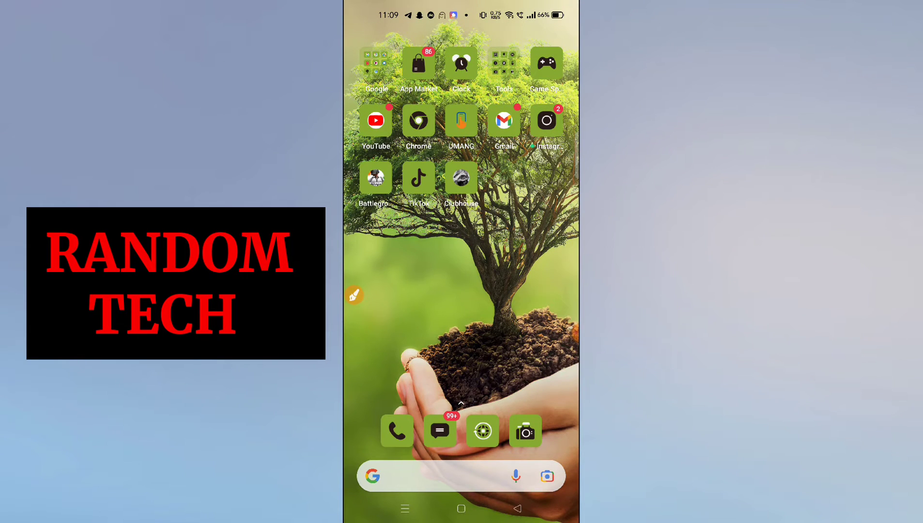
# - Launch Settings via an app-drawer search for 'set' and open Software update
pyautogui.moveTo(461, 403); pyautogui.dragTo(461, 180)
pyautogui.click(410, 42)
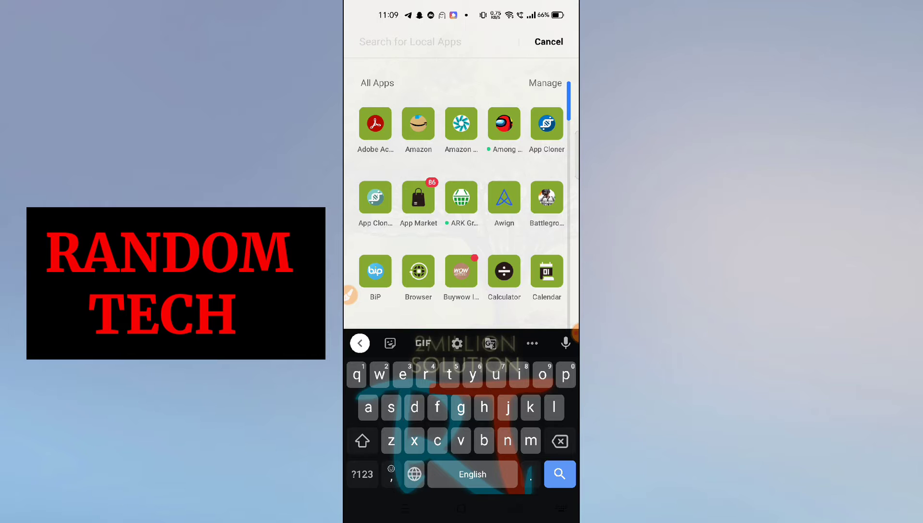
pyautogui.write('set')
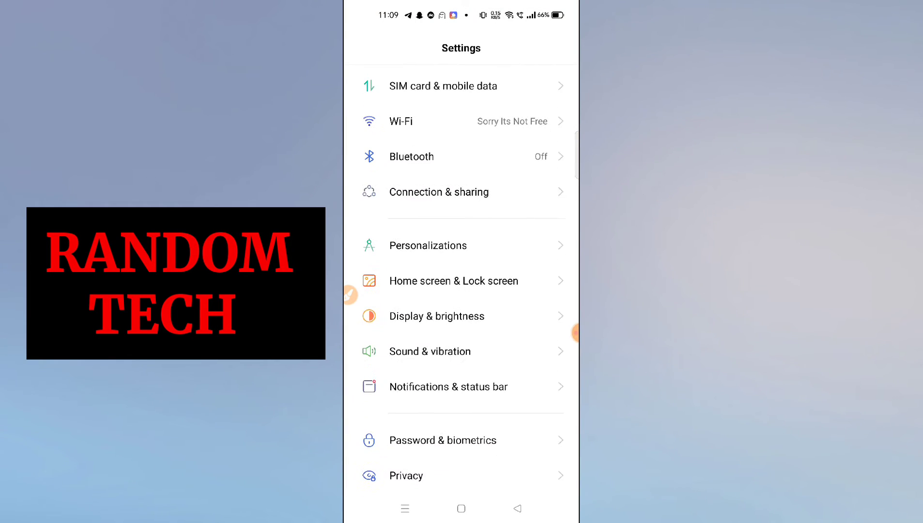
pyautogui.scroll(-2, 462, 288)
pyautogui.scroll(-2, 462, 288)
pyautogui.scroll(-3, 462, 288)
pyautogui.scroll(-3, 462, 288)
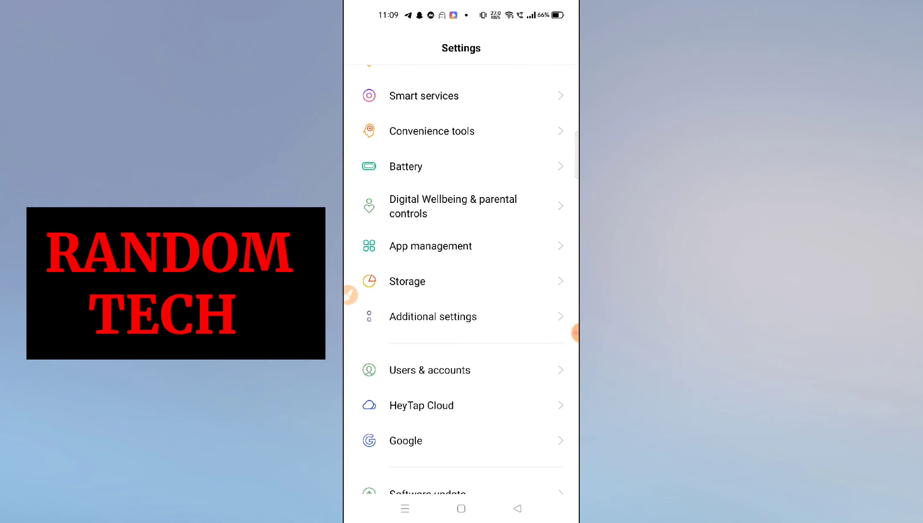
pyautogui.scroll(-3, 461, 288)
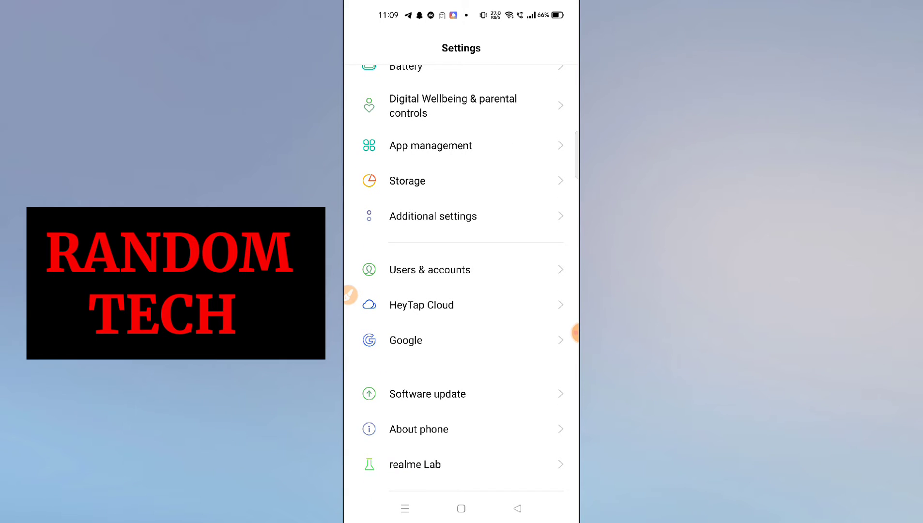
pyautogui.scroll(-1, 462, 288)
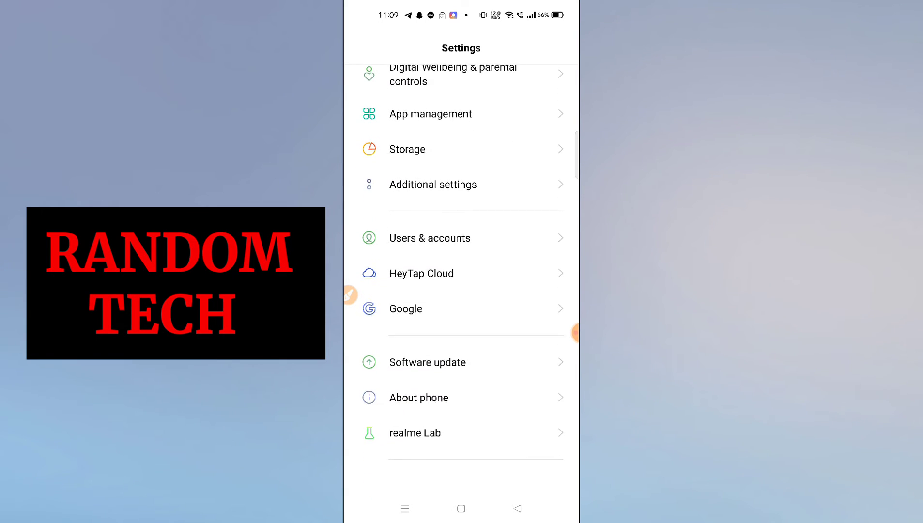
pyautogui.click(349, 294)
pyautogui.moveTo(357, 351); pyautogui.dragTo(497, 387)
pyautogui.click(550, 479)
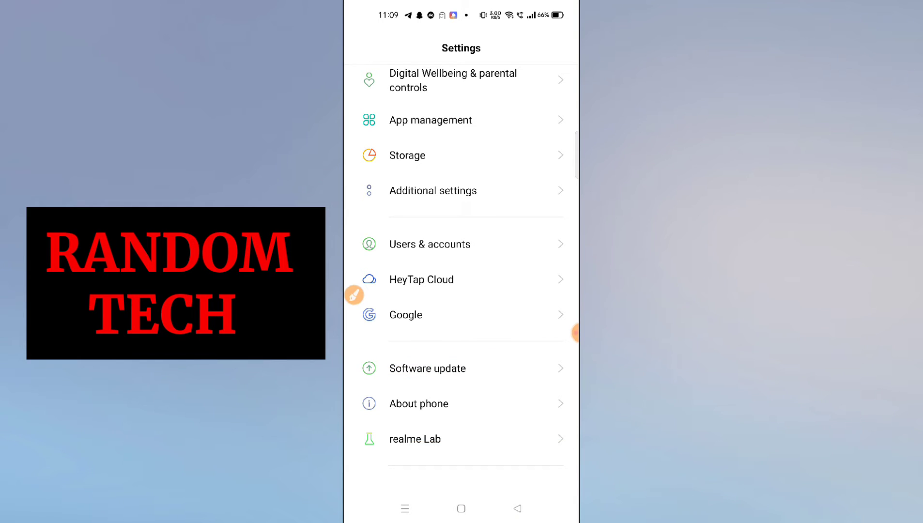
pyautogui.click(428, 368)
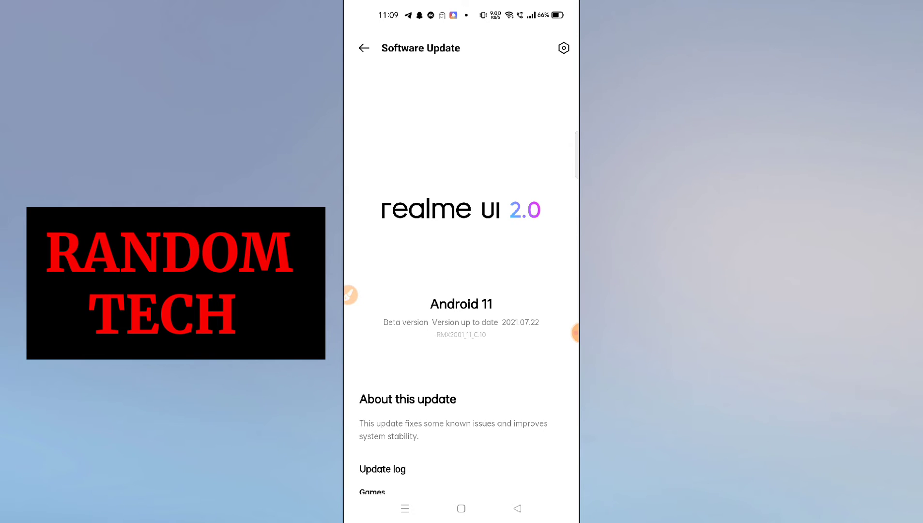
pyautogui.scroll(-2, 461, 338)
pyautogui.scroll(2, 461, 339)
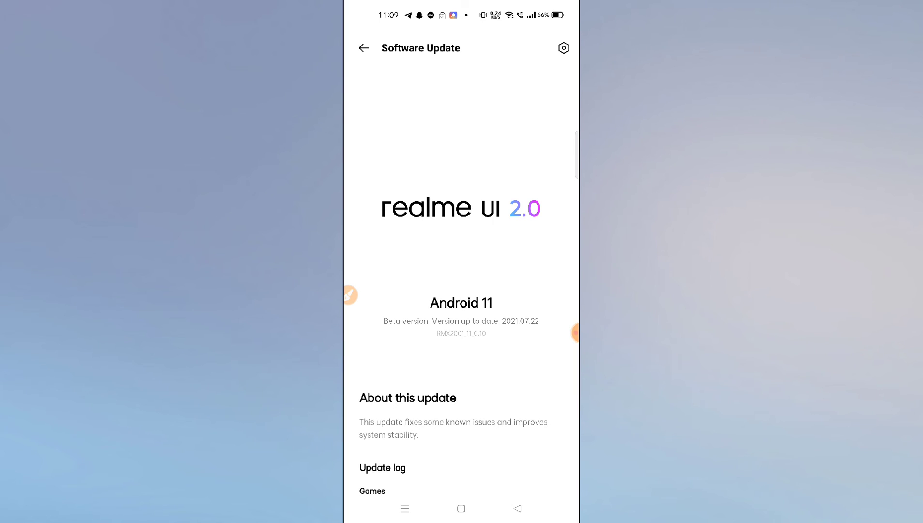
# - Leave the up-to-date Android 11 Software Update page for the home screen
pyautogui.click(462, 508)
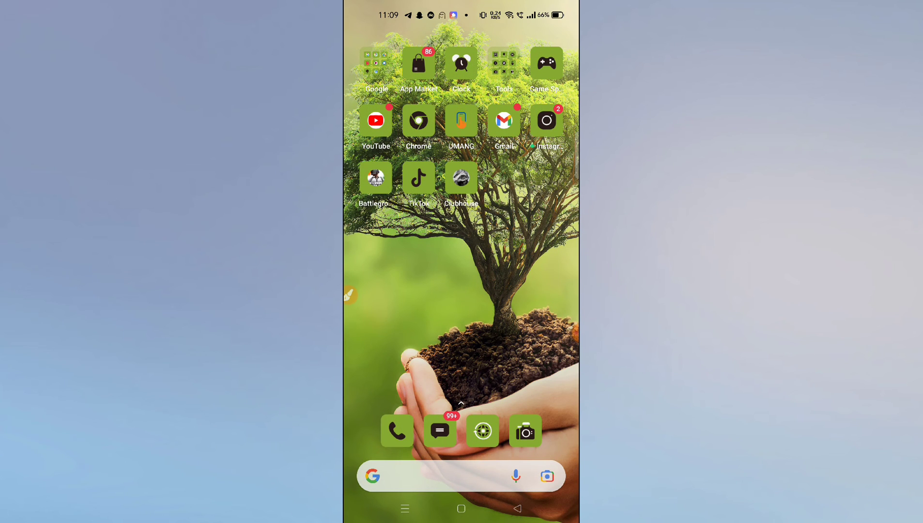